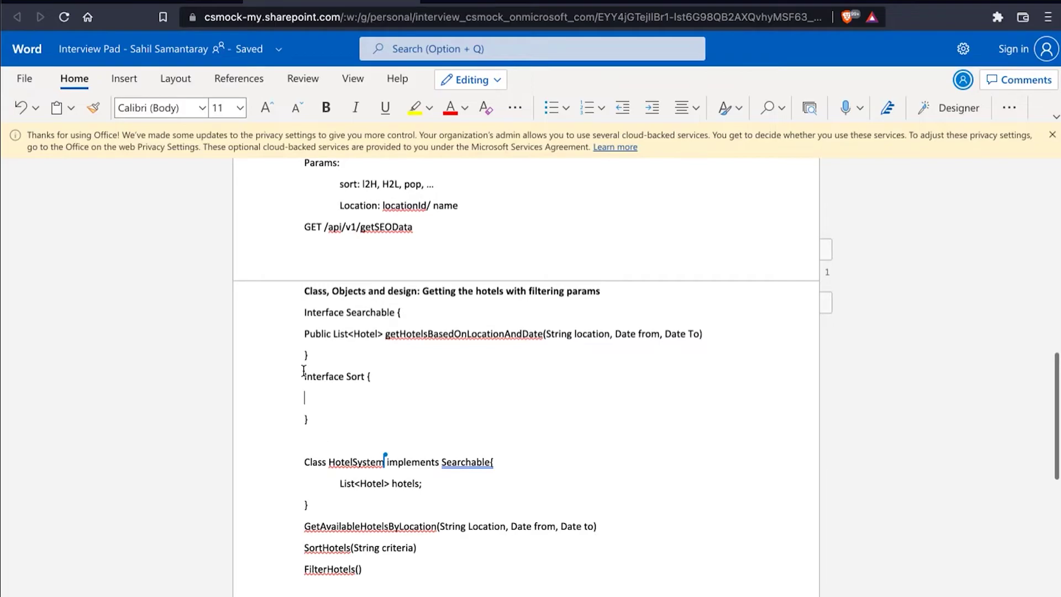
scroll(304, 370, "up", 5)
scroll(274, 331, "up", 5)
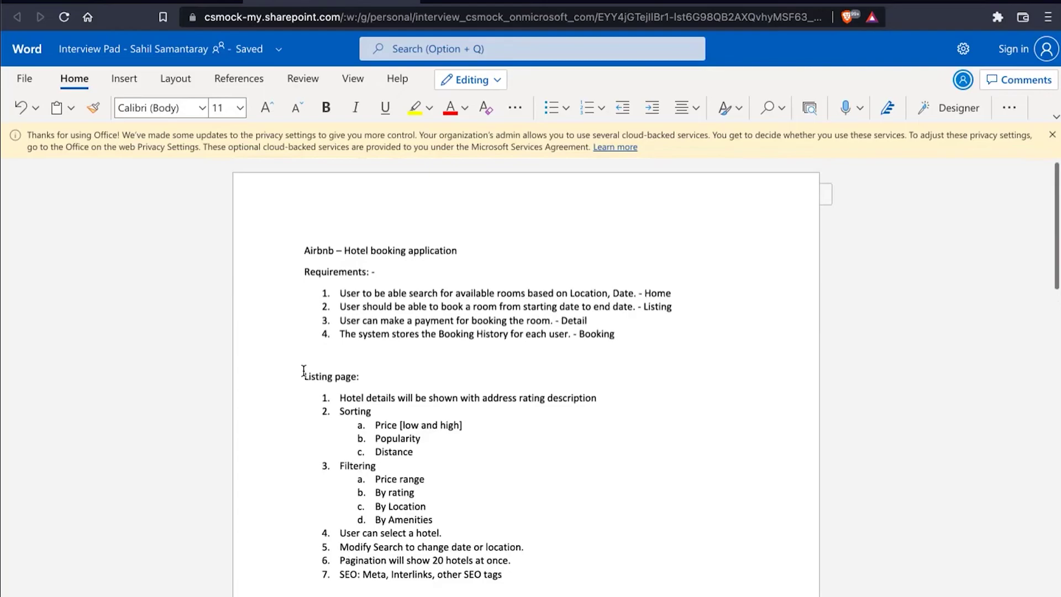
scroll(248, 282, "up", 3)
type("Location: Lat-")
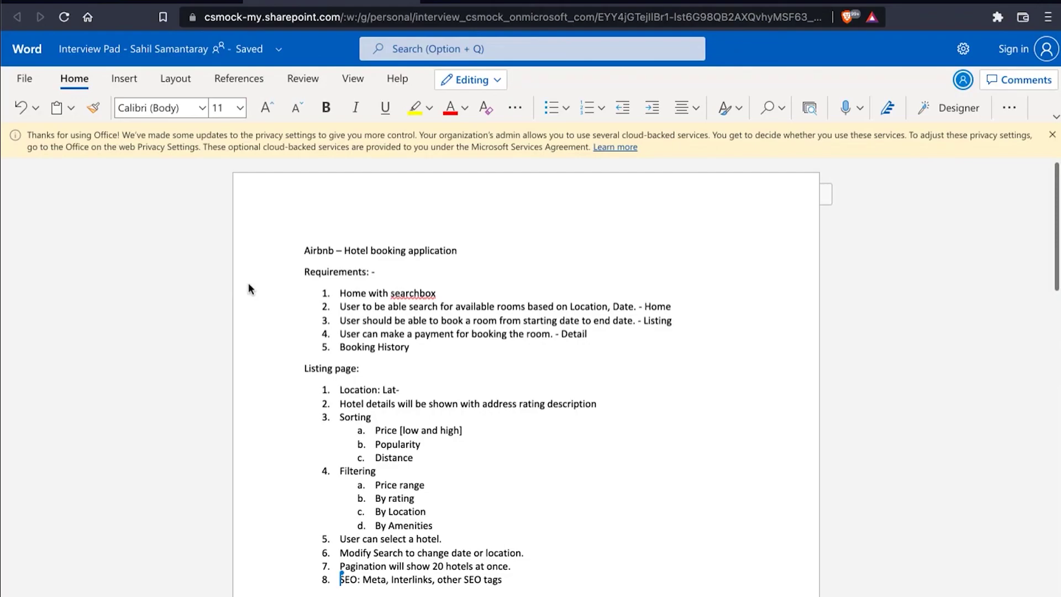
scroll(384, 333, "down", 5)
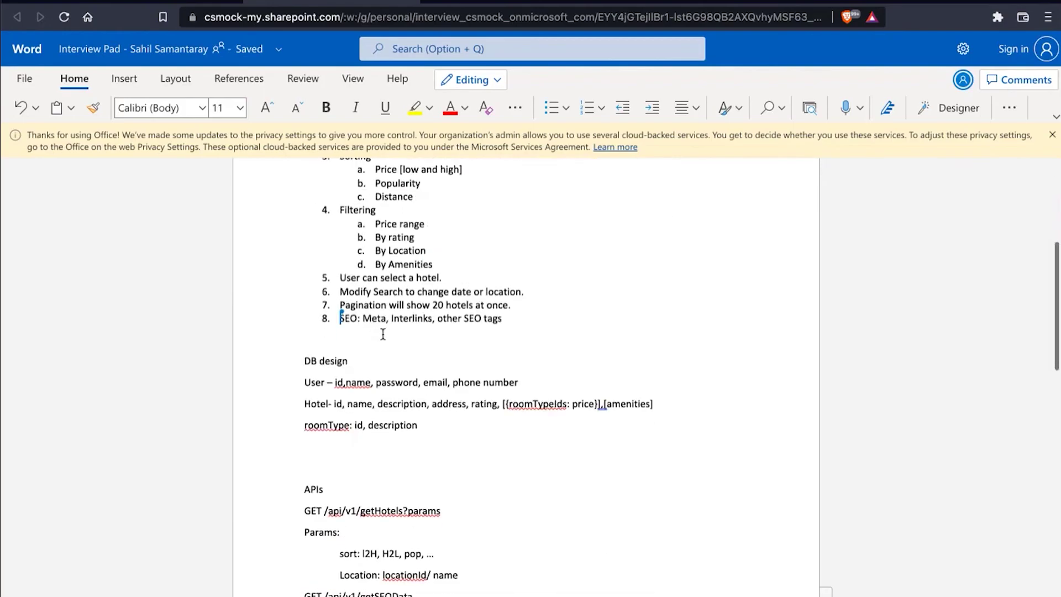